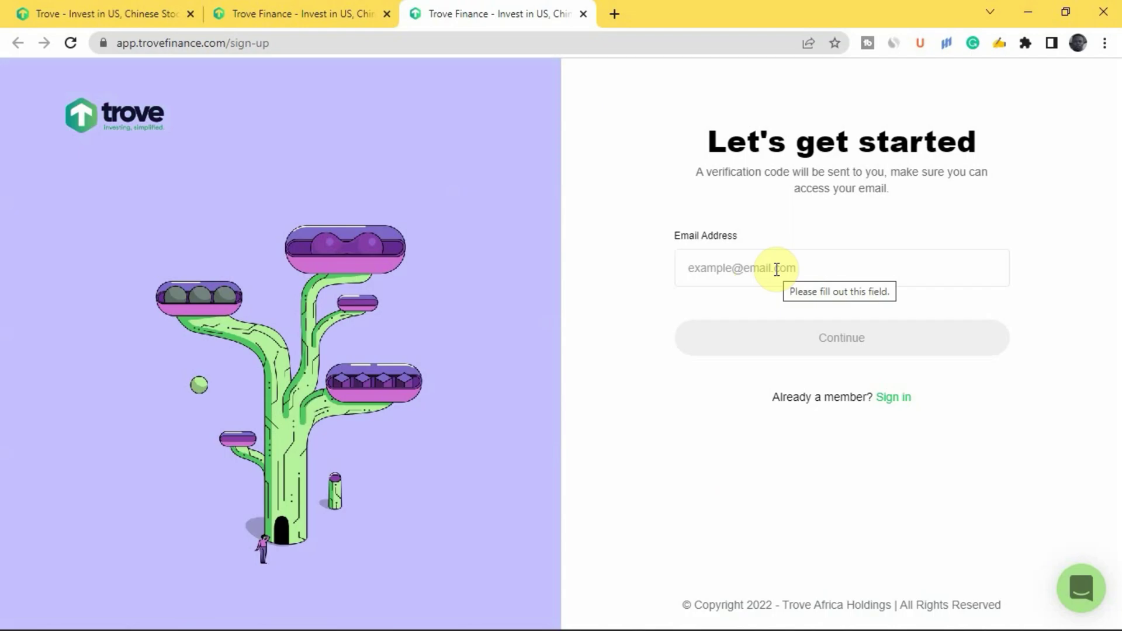
Submit the pasted email address and enter the referral code on the sign-up form.
left_click(776, 269)
key("ctrl+v")
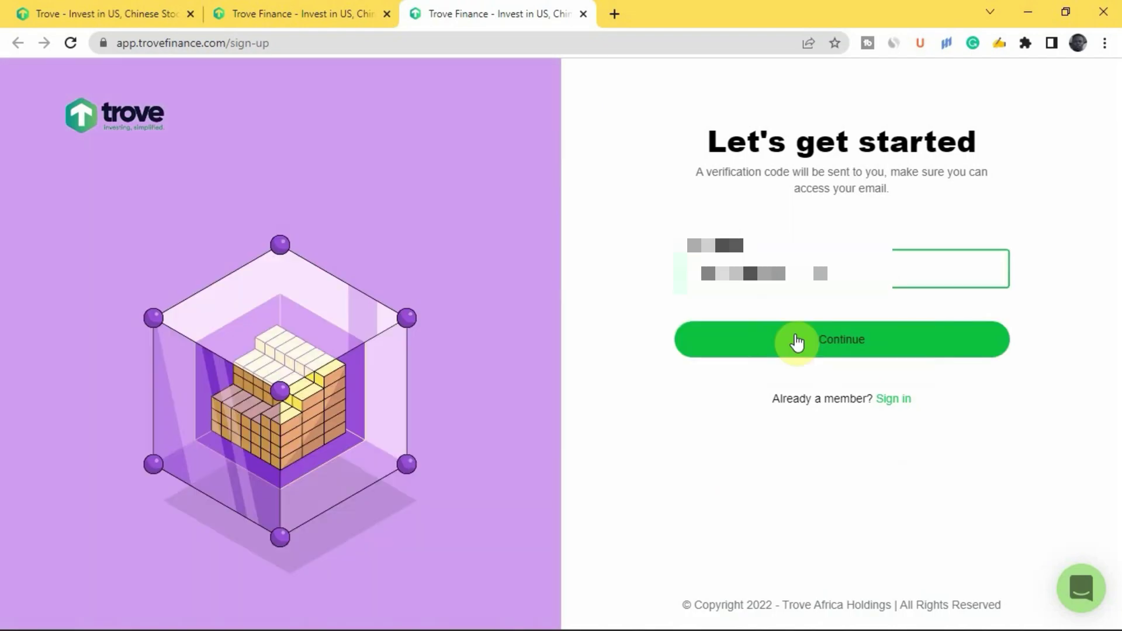
left_click(842, 340)
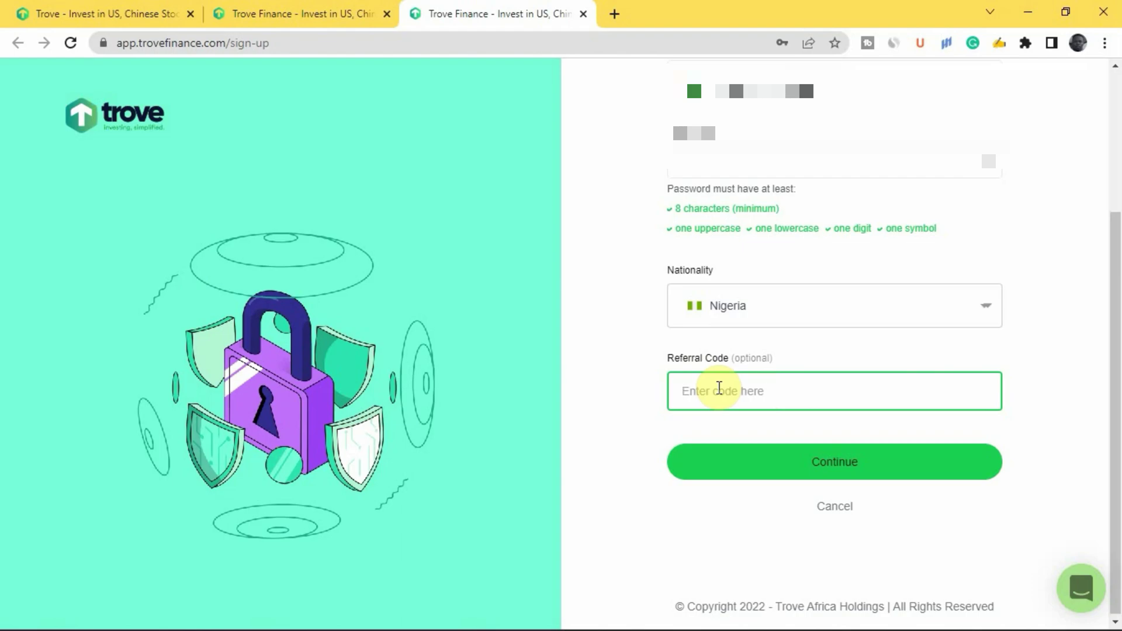
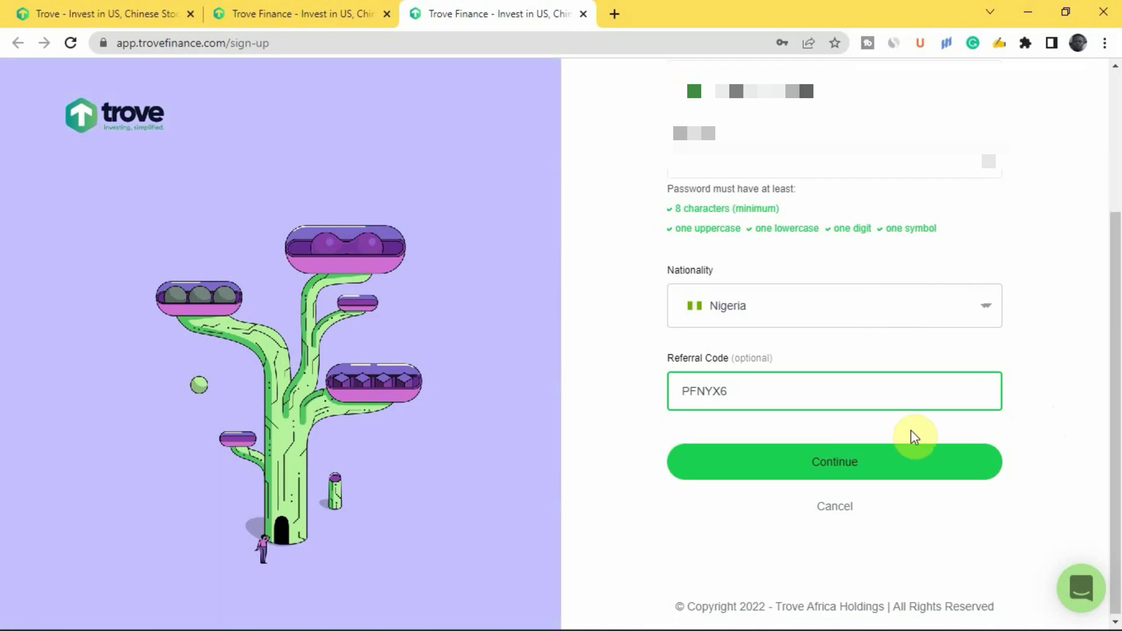
Submit the sign-up details and verify the account with the emailed 6-digit code.
left_click(871, 469)
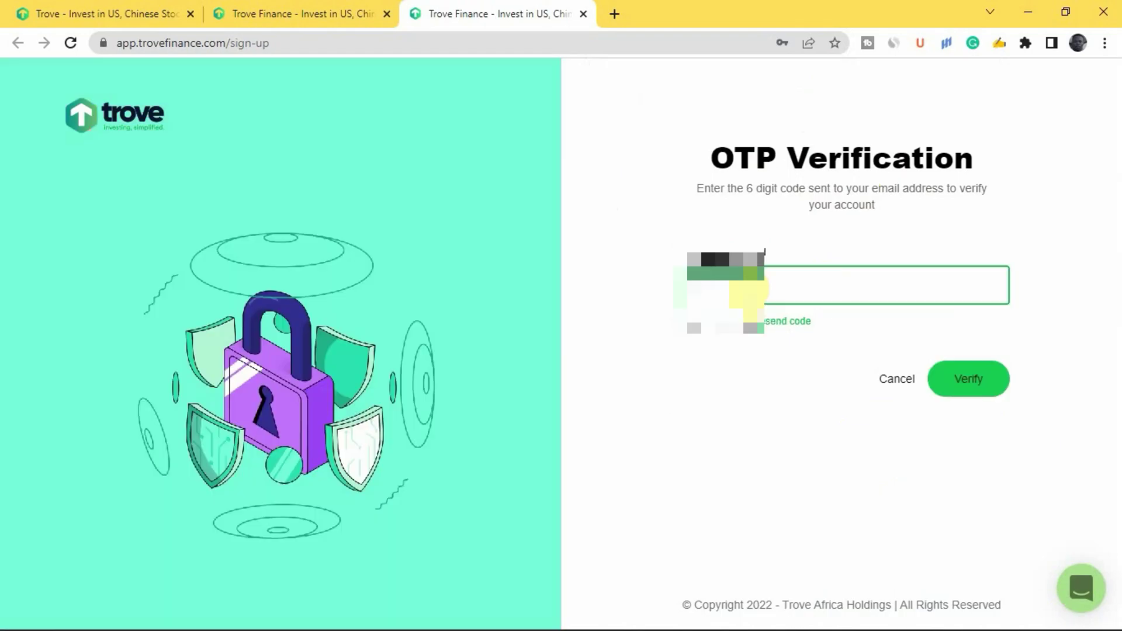
left_click(971, 391)
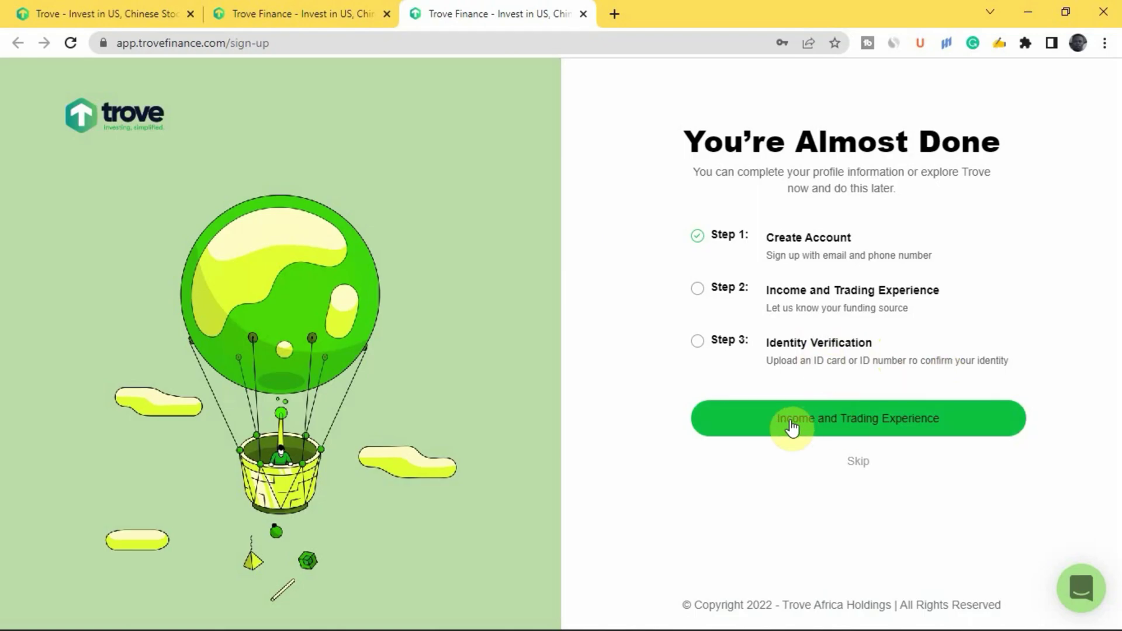
Begin Income and Trading Experience and select Student as employment status.
left_click(880, 429)
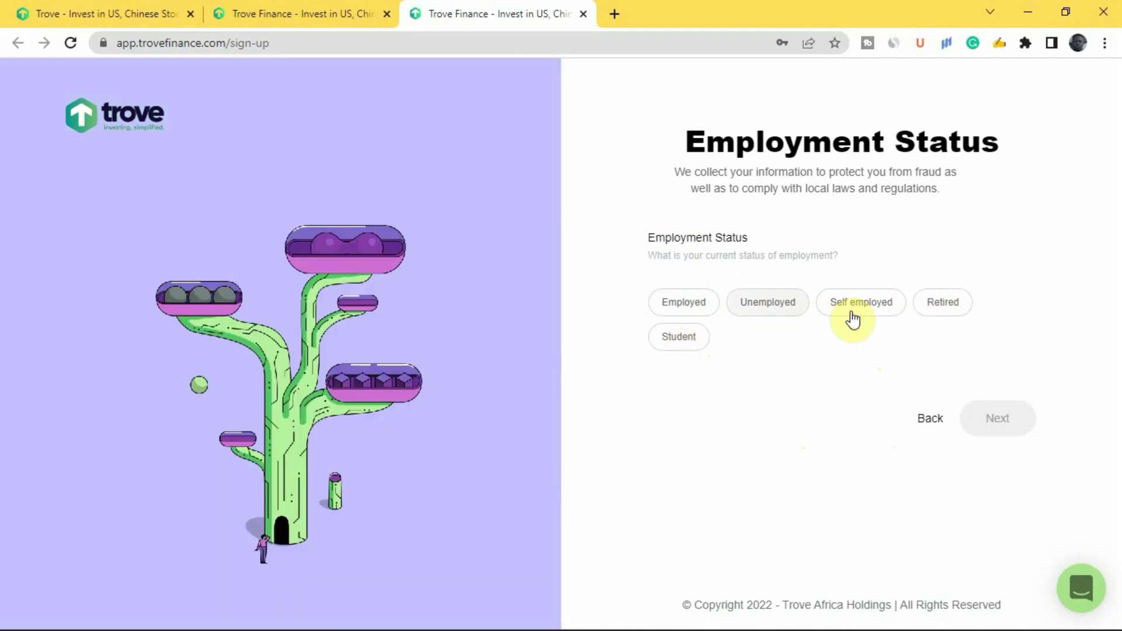
left_click(677, 342)
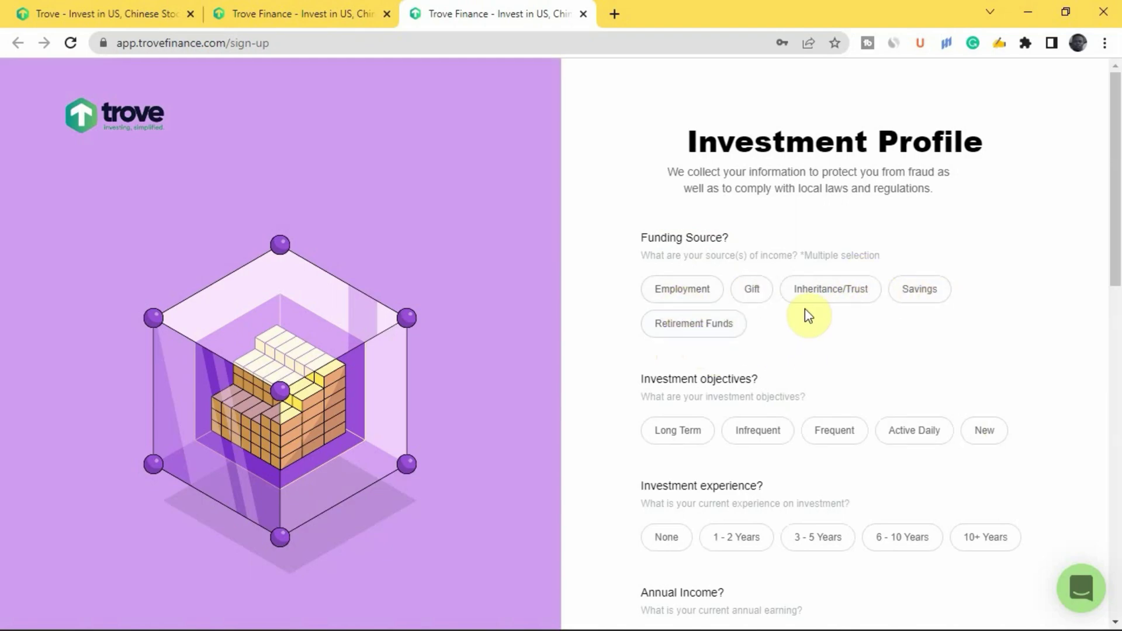
Answer Employment for funding source, Long Term for objective and None for investment experience.
left_click(696, 290)
scroll(676, 236, "down", 3)
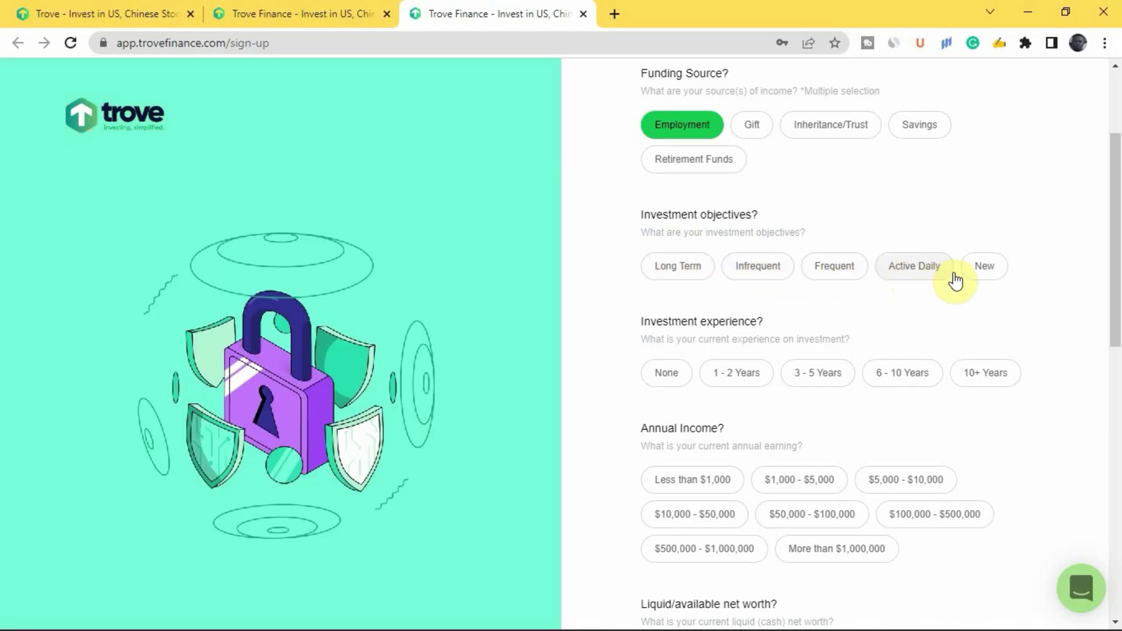
left_click(690, 275)
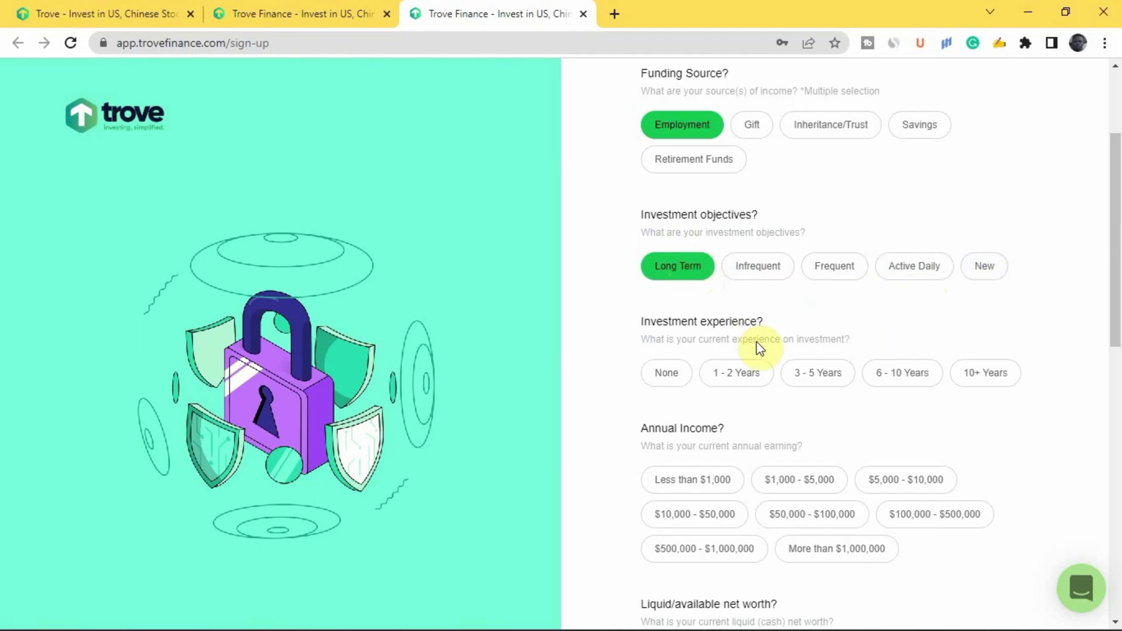
scroll(658, 339, "down", 1)
scroll(658, 339, "down", 1)
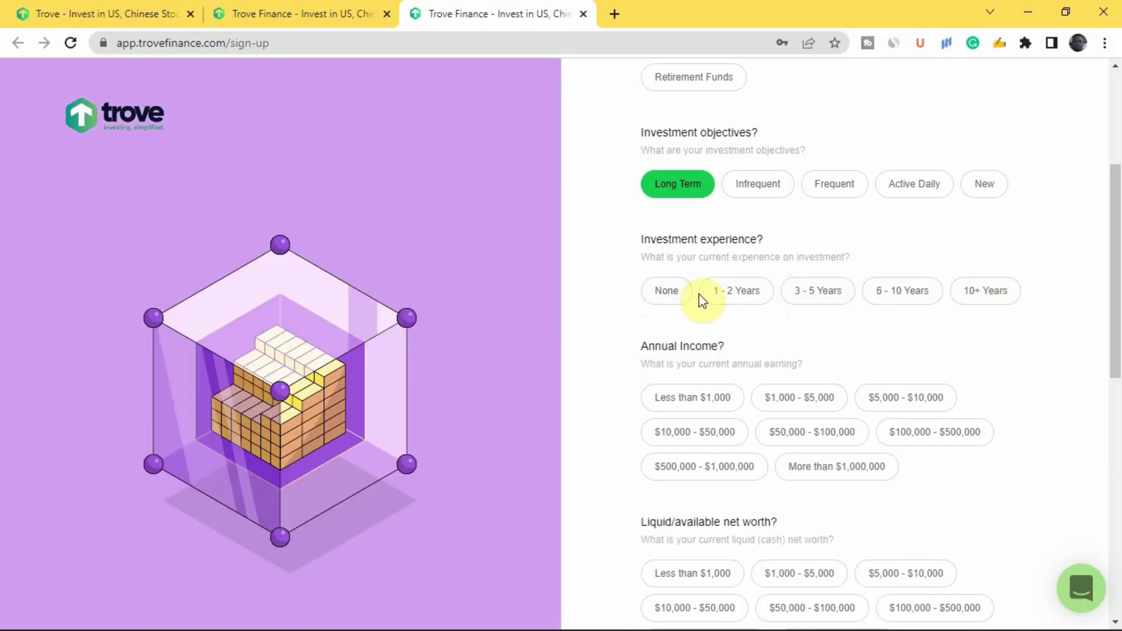
left_click(665, 293)
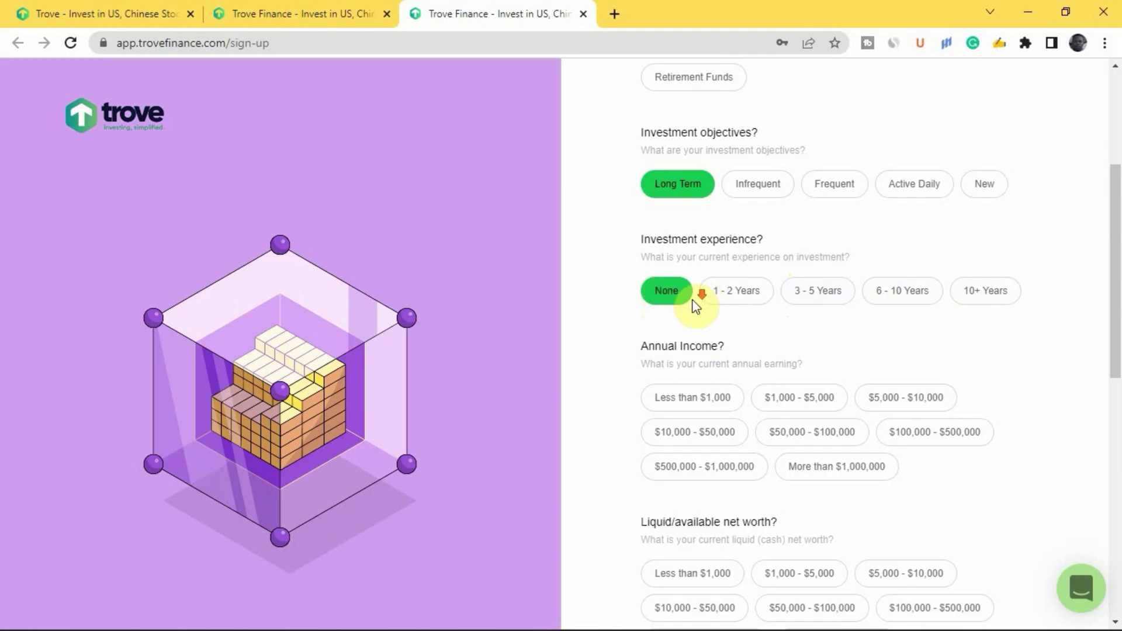
scroll(690, 296, "down", 3)
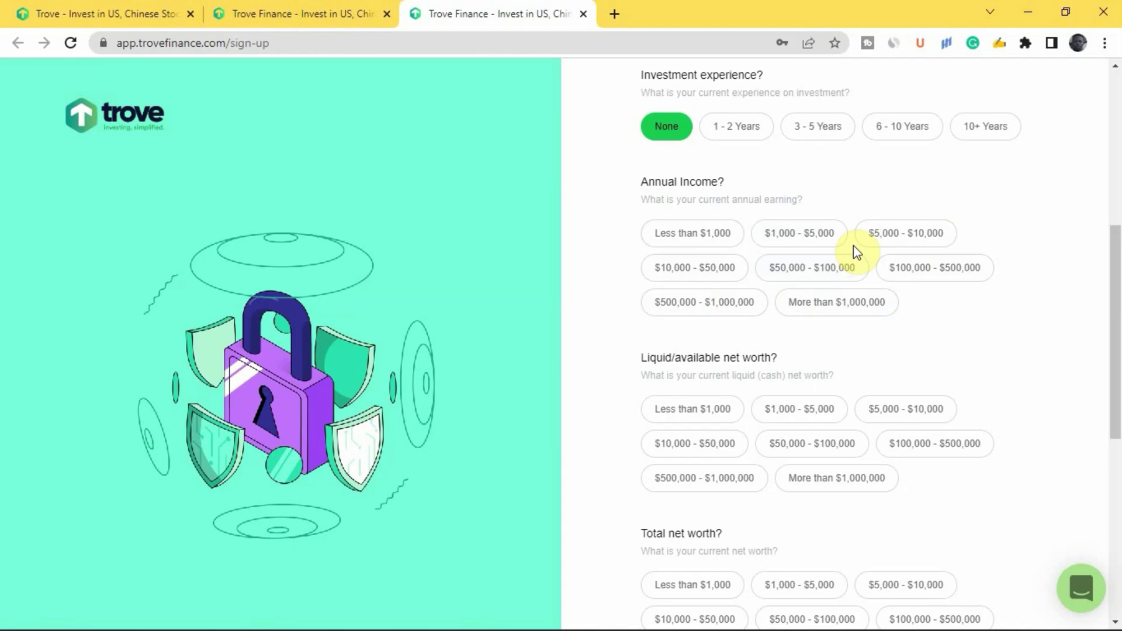
Set annual income, liquid net worth and total net worth each to $1,000 - $5,000.
left_click(811, 241)
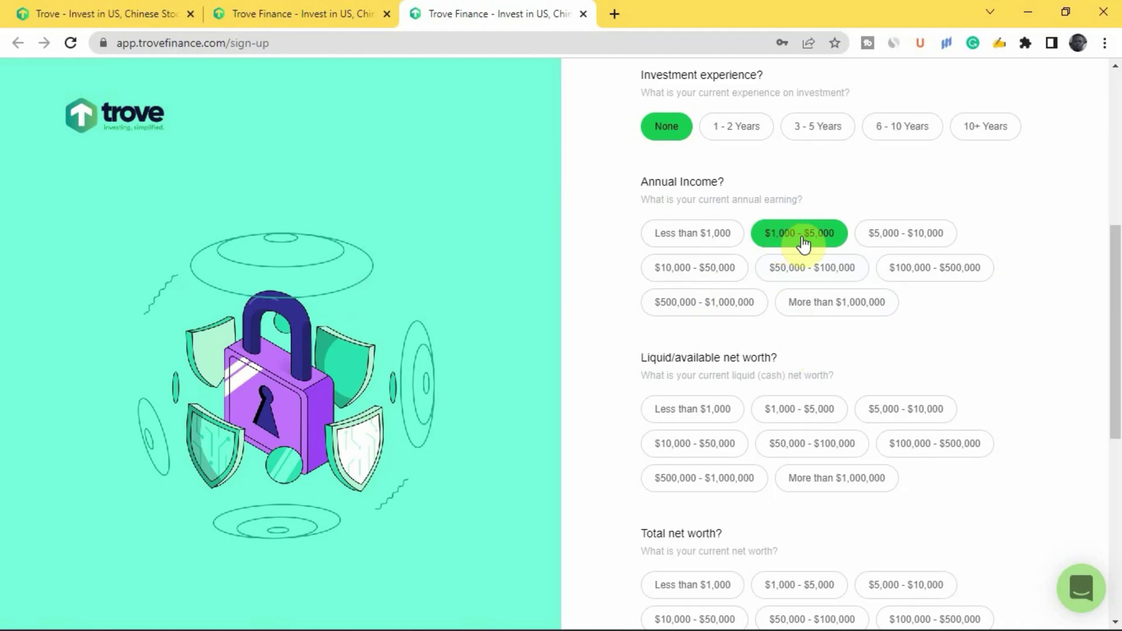
scroll(783, 251, "down", 3)
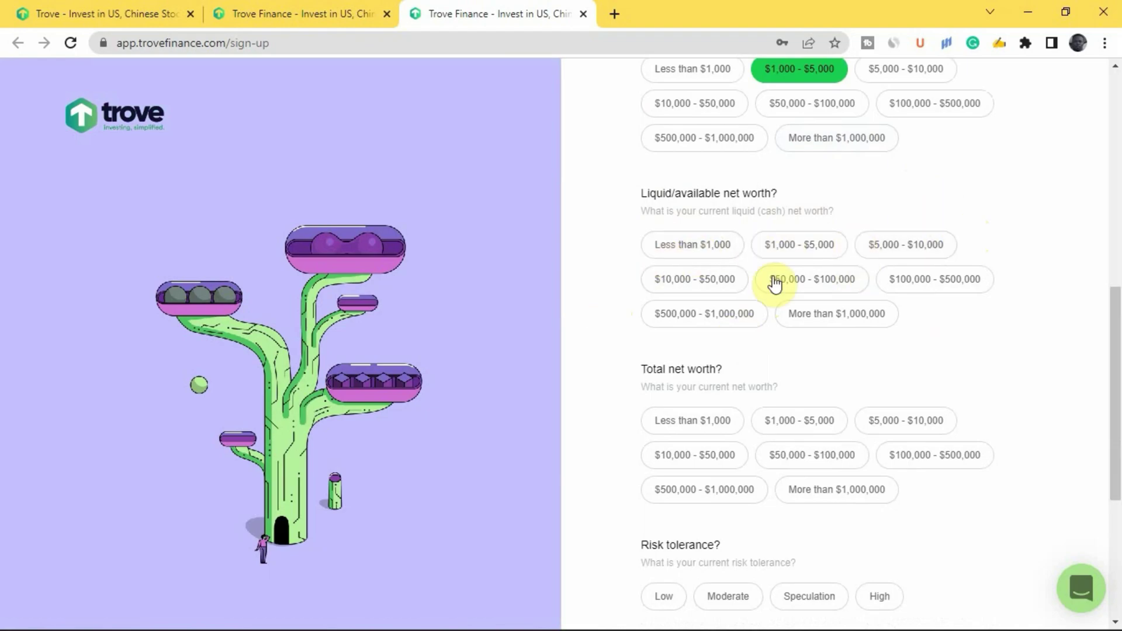
left_click(793, 244)
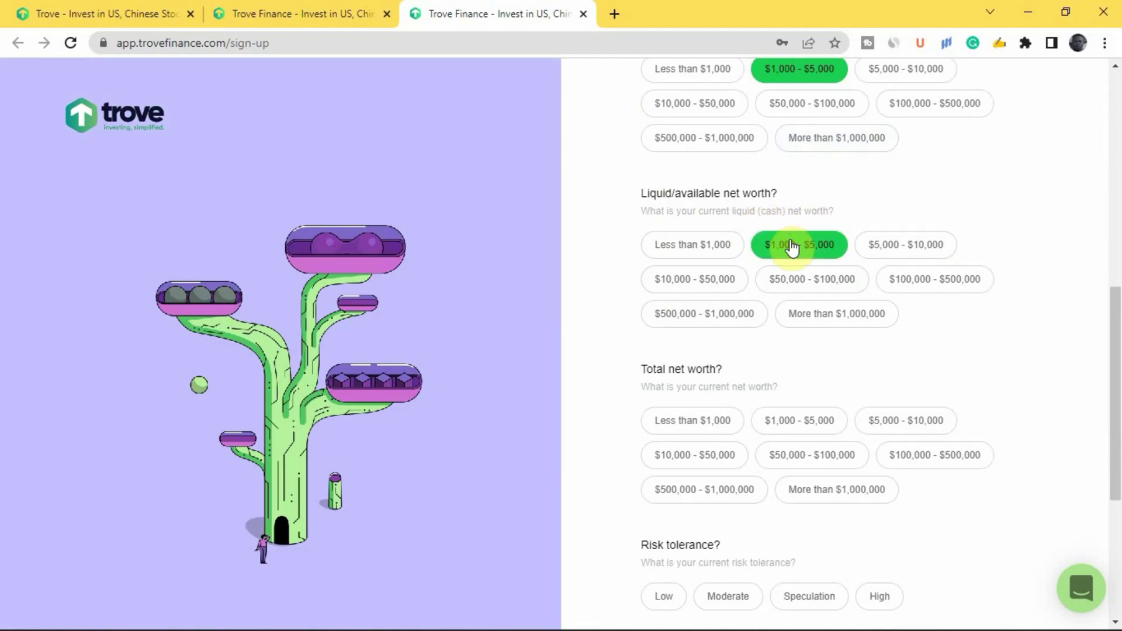
scroll(788, 285, "down", 3)
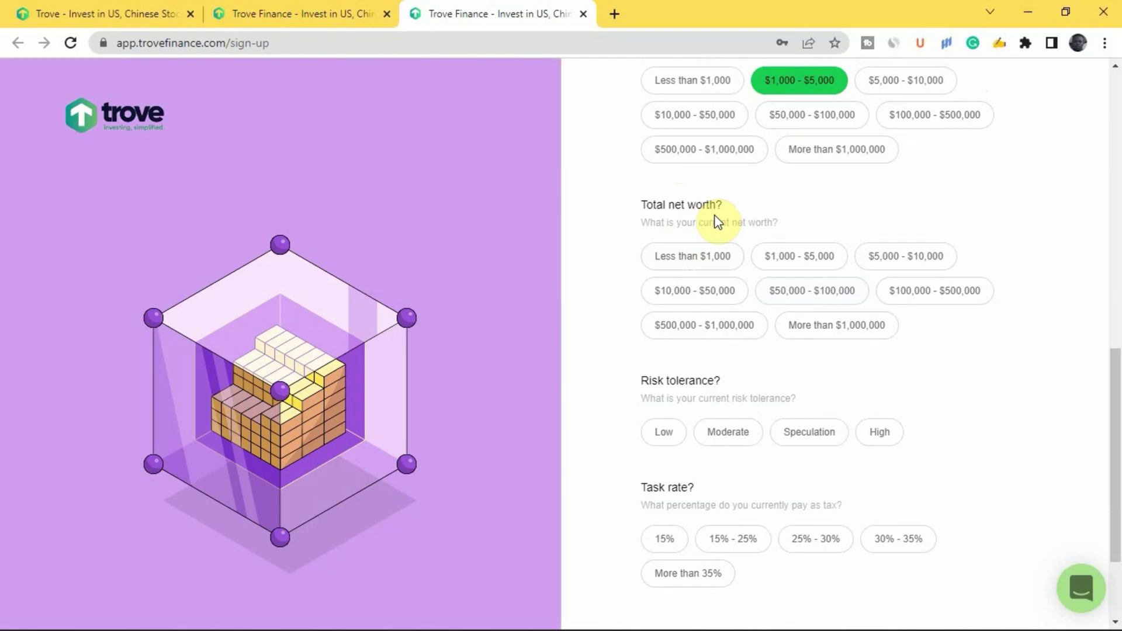
left_click(784, 263)
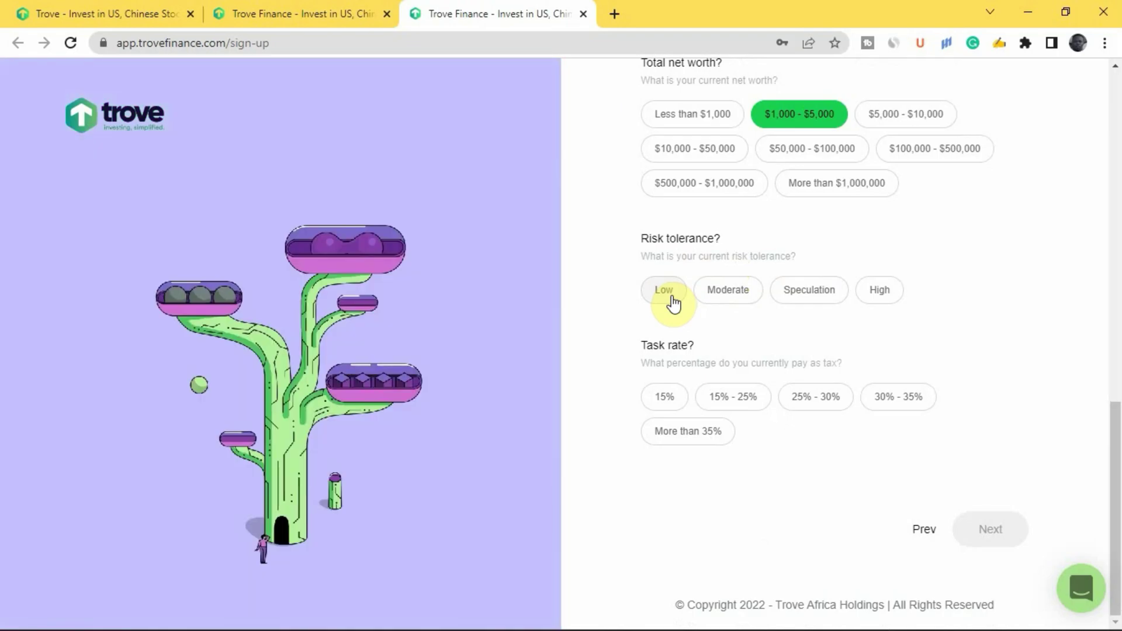
Choose Low risk tolerance and a 15% tax rate, then submit the investment profile.
left_click(674, 303)
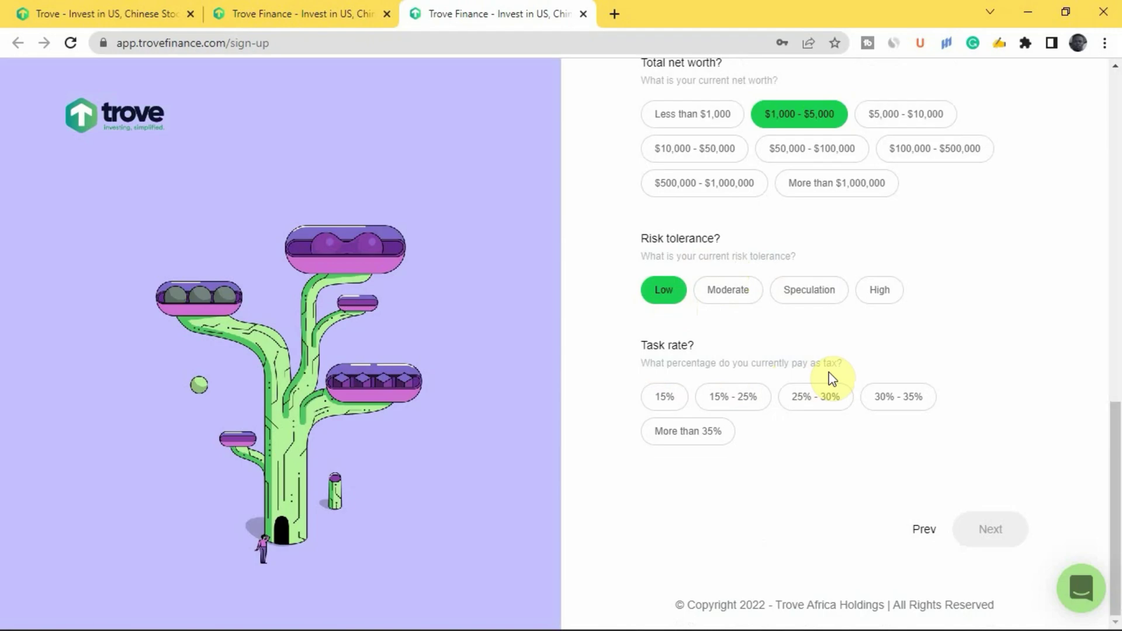
left_click(661, 397)
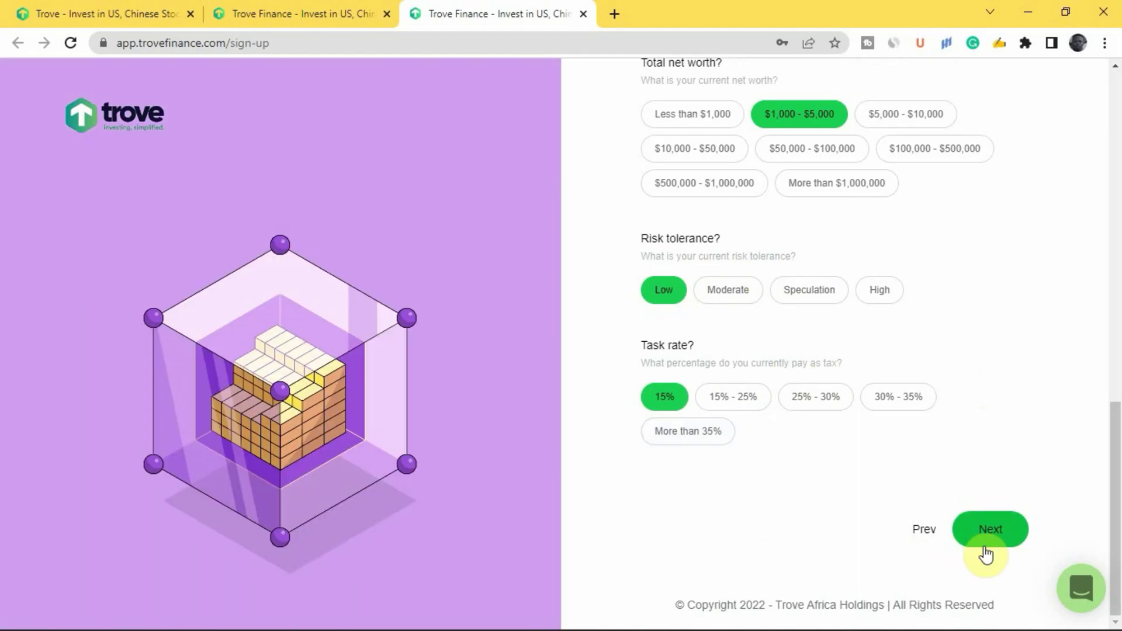
left_click(986, 533)
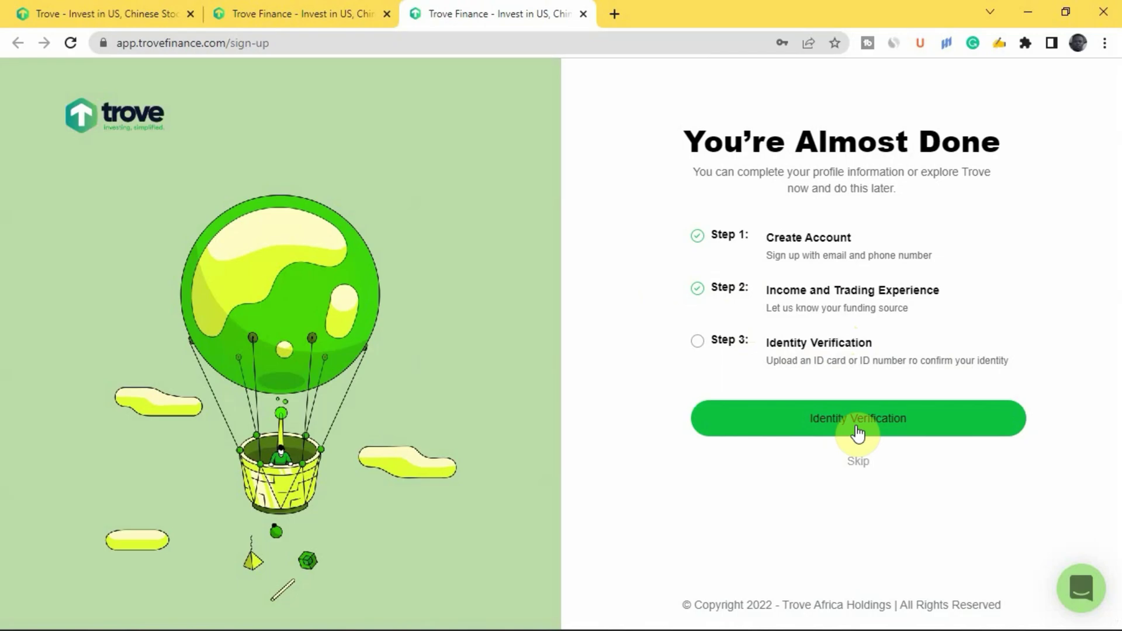
Enter personal information as Male, Single and No for politically exposed, and submit.
left_click(846, 420)
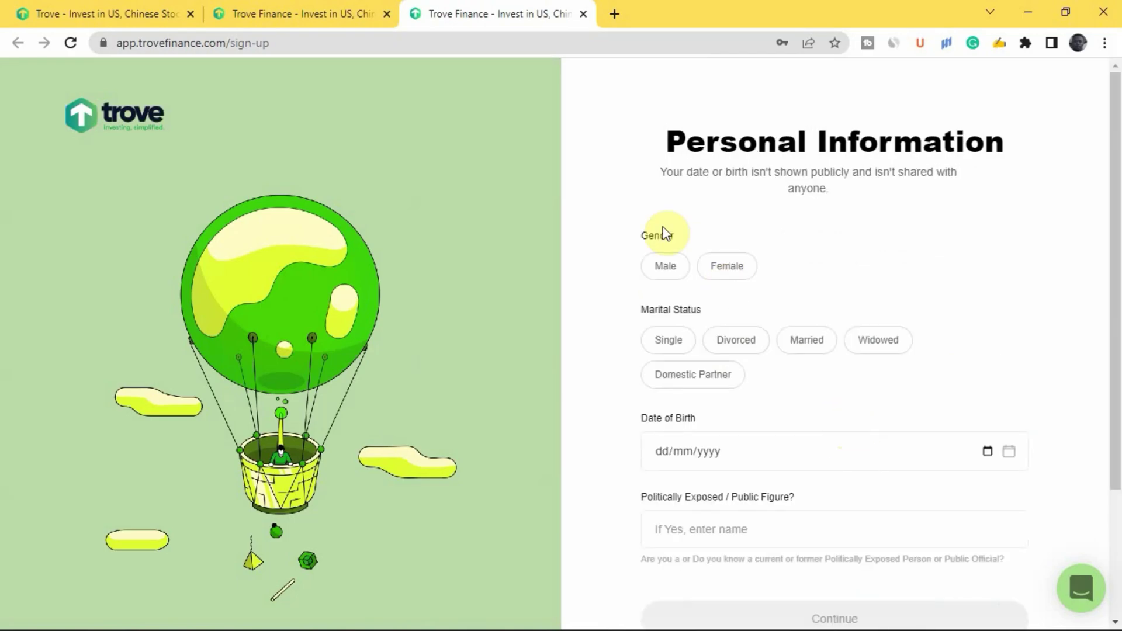
left_click(675, 270)
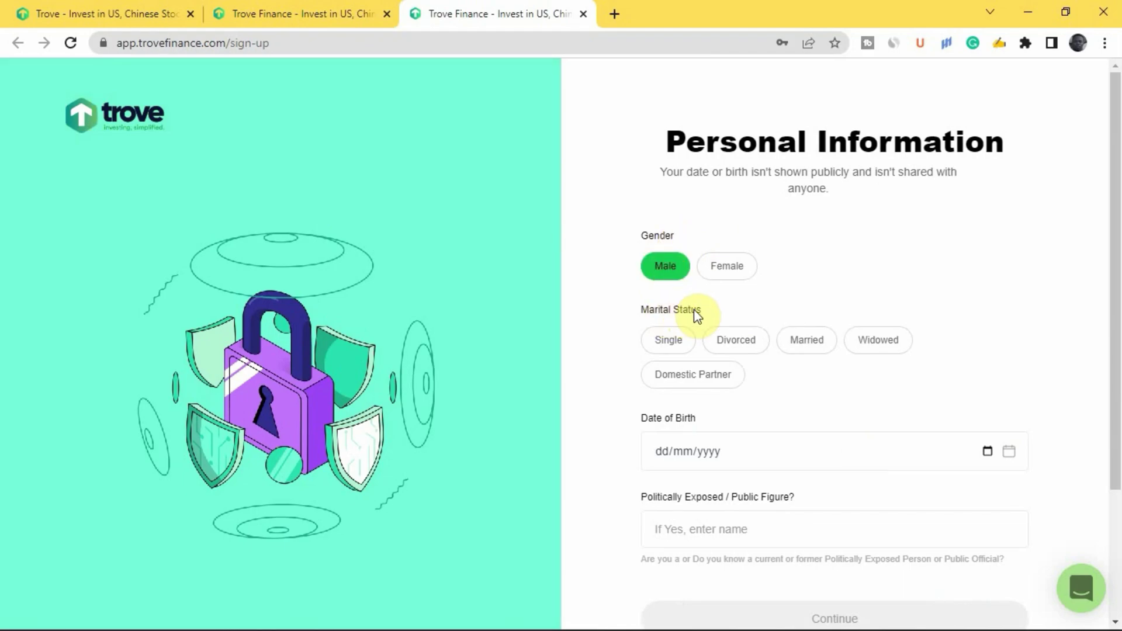
left_click(669, 339)
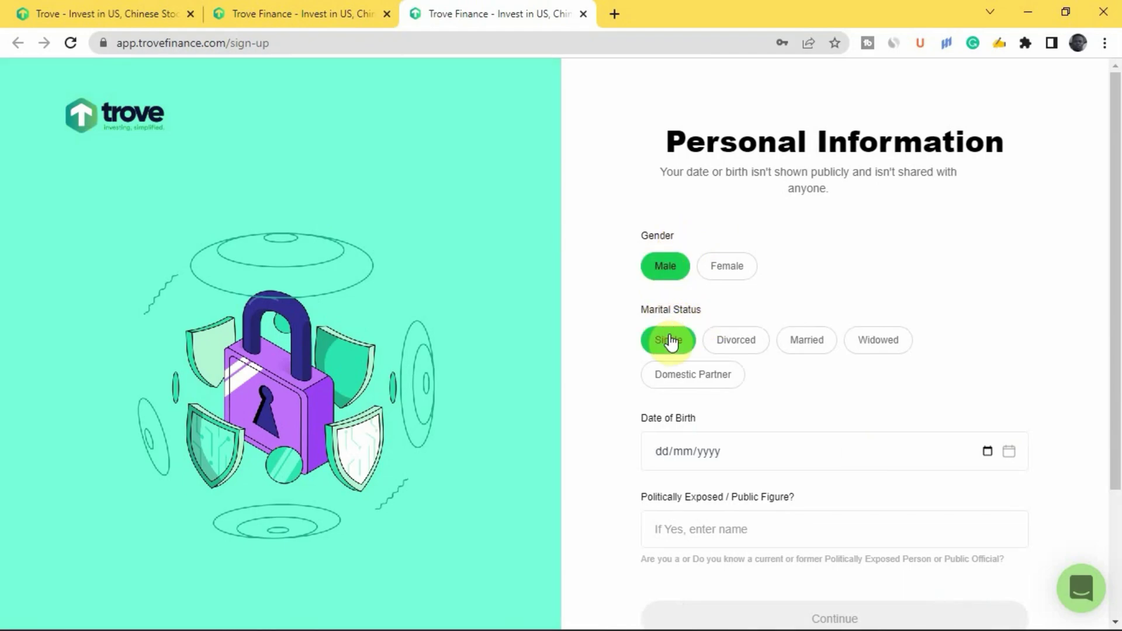
scroll(651, 433, "down", 3)
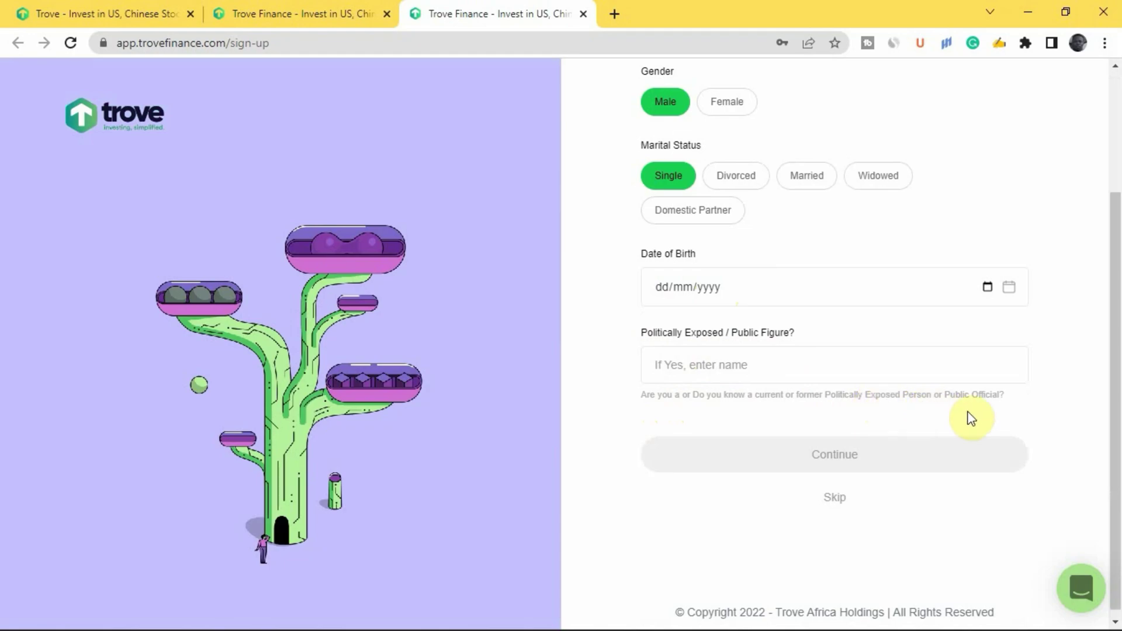
left_click(782, 373)
type("NO")
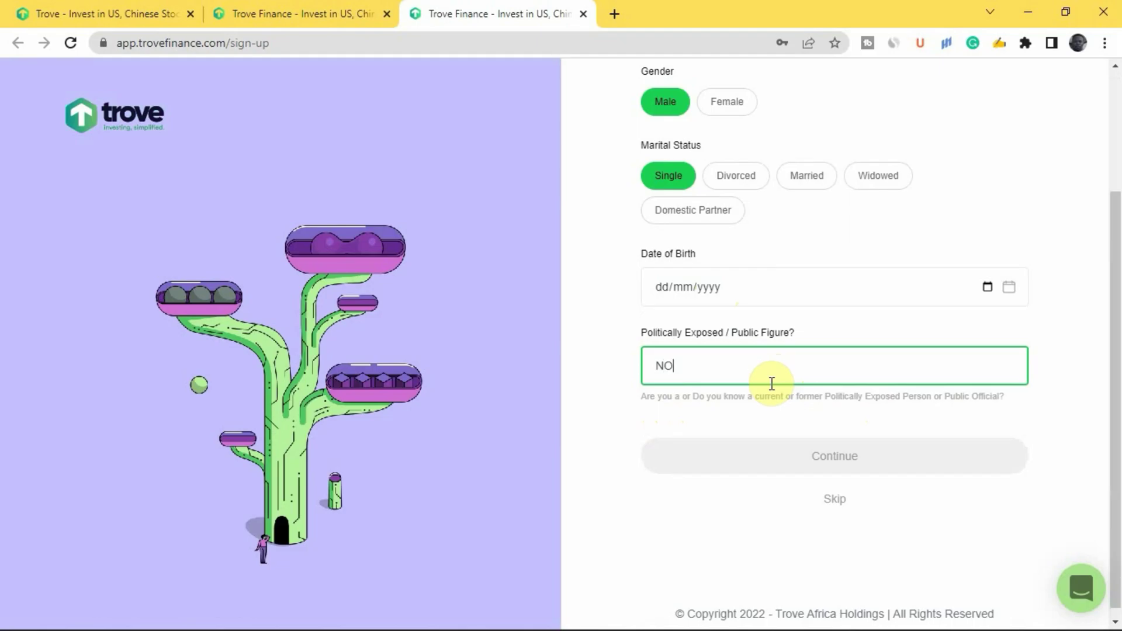
key("Return")
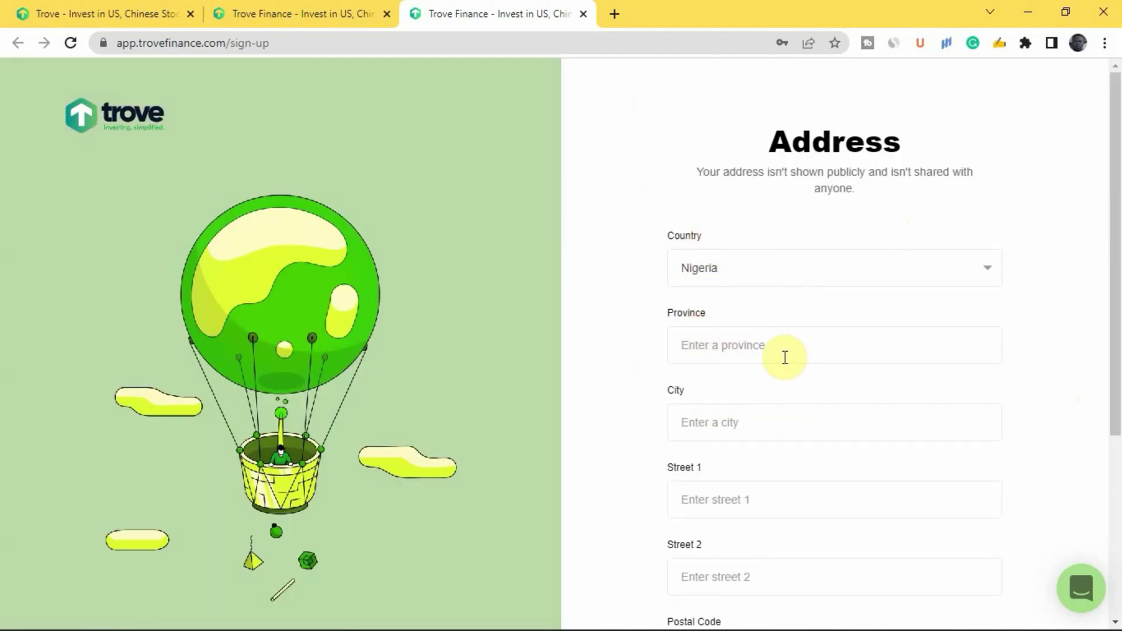
Skip the Address form to reach the 66% complete Trove Profile page.
scroll(795, 345, "down", 3)
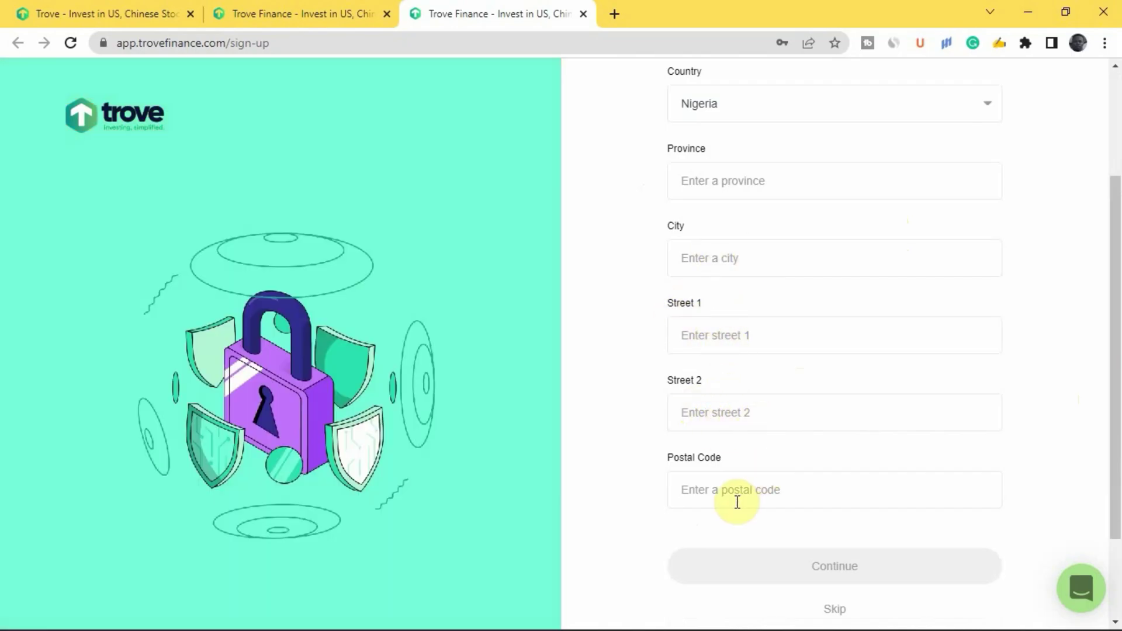
scroll(766, 433, "down", 2)
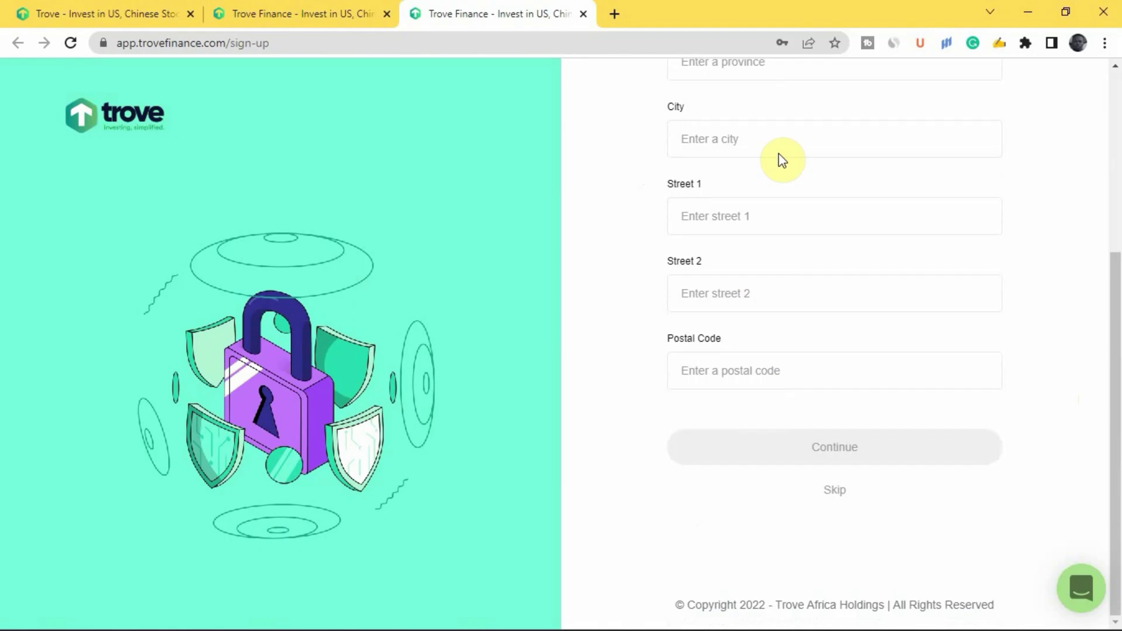
left_click(837, 450)
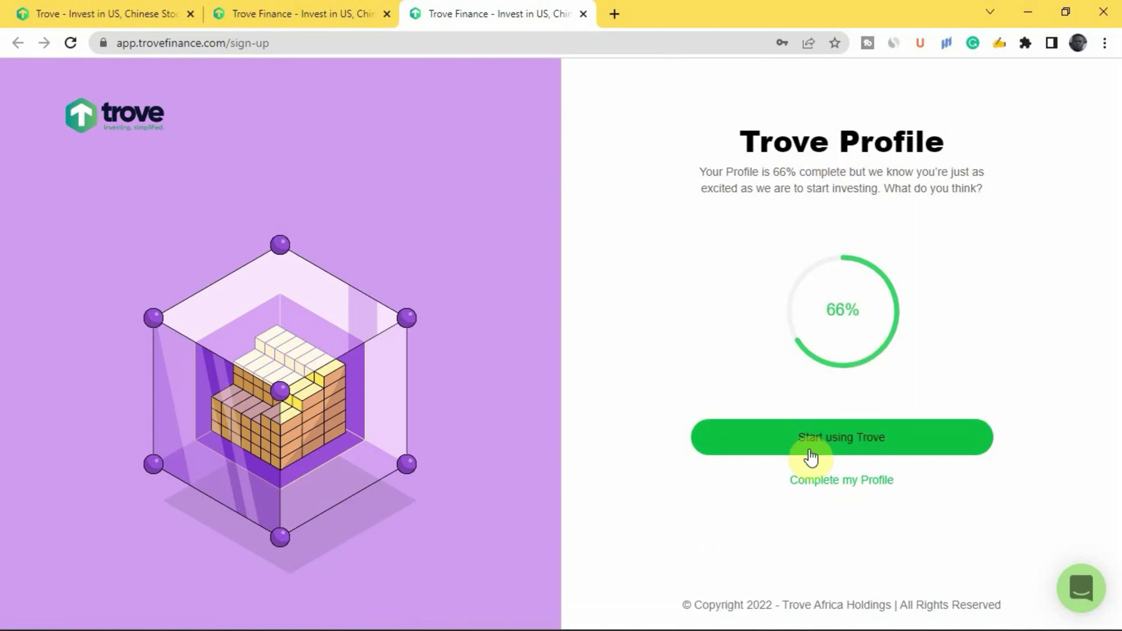
Choose Start using Trove to load the dashboard with Themes, Top Gainers and Market News.
left_click(858, 443)
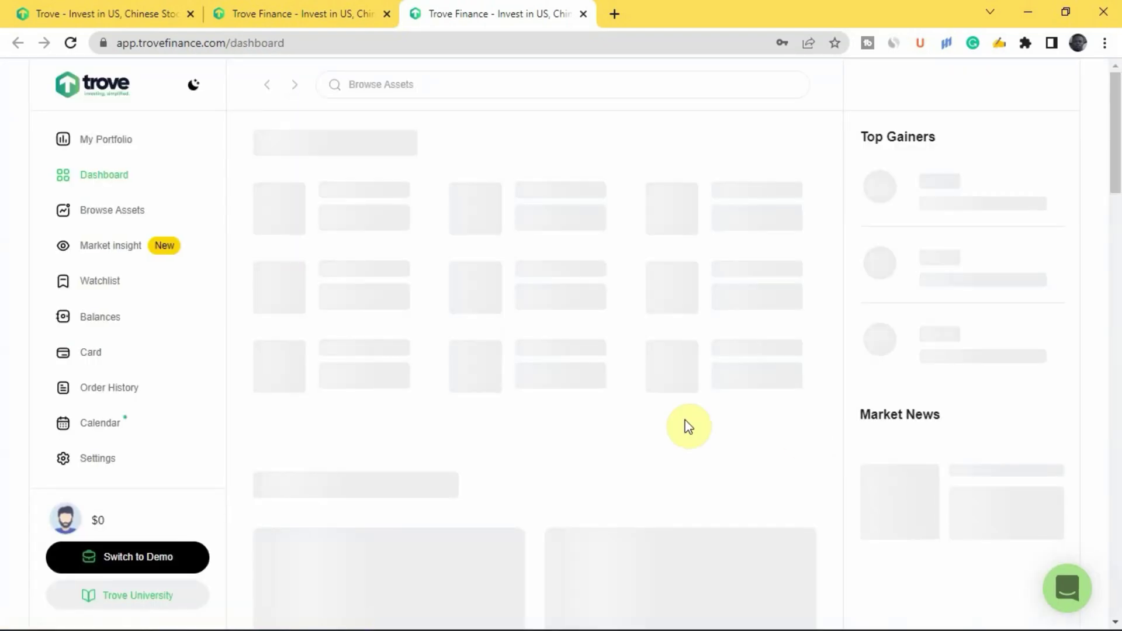